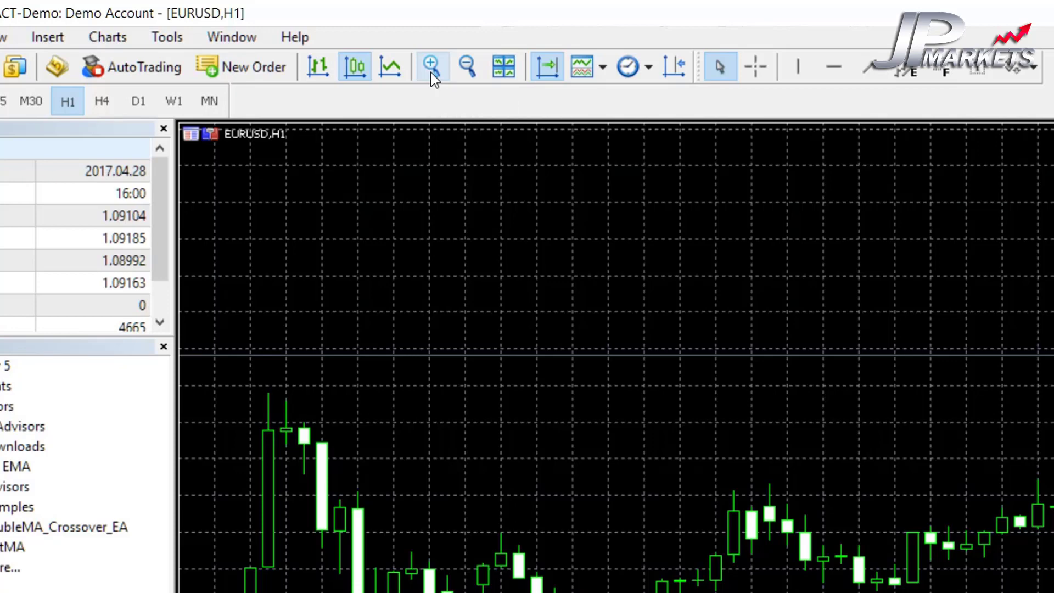
- Zoom the EURUSD H1 chart out two levels and pan back to earlier price history
left_click(470, 65)
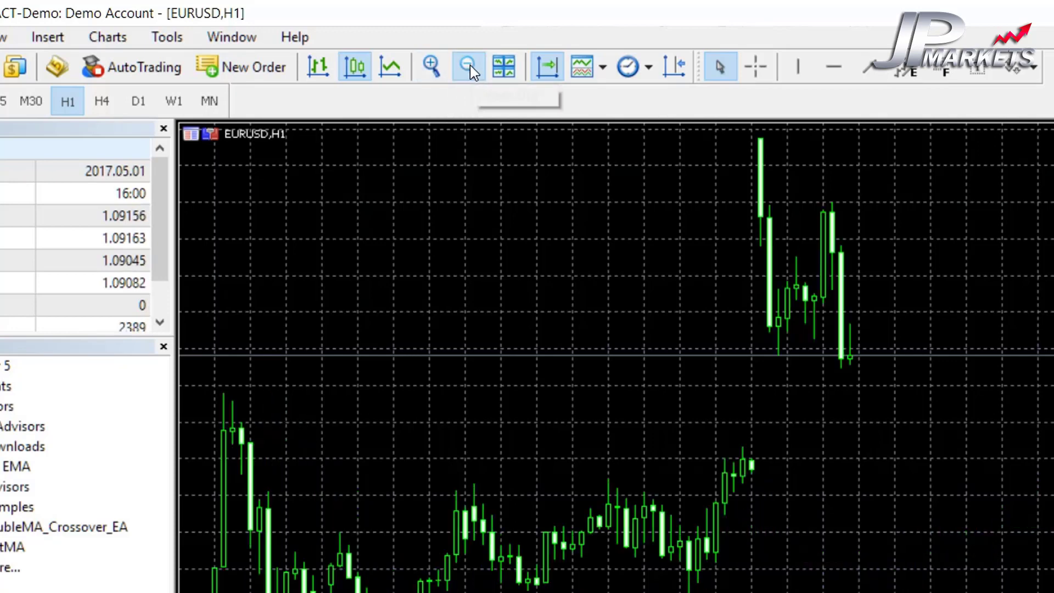
left_click(470, 65)
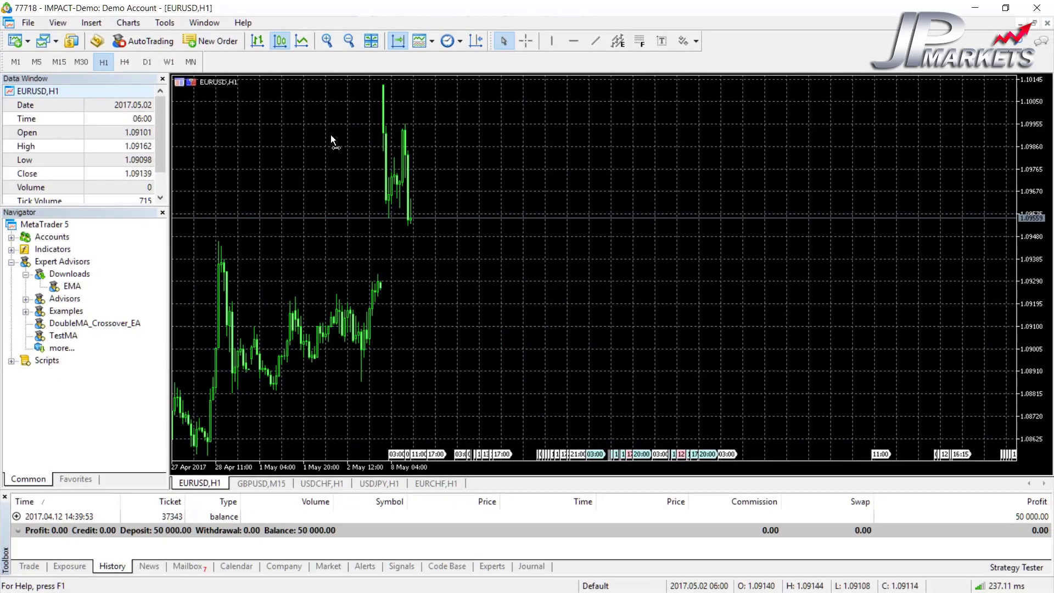
left_click_drag(332, 141, 752, 198)
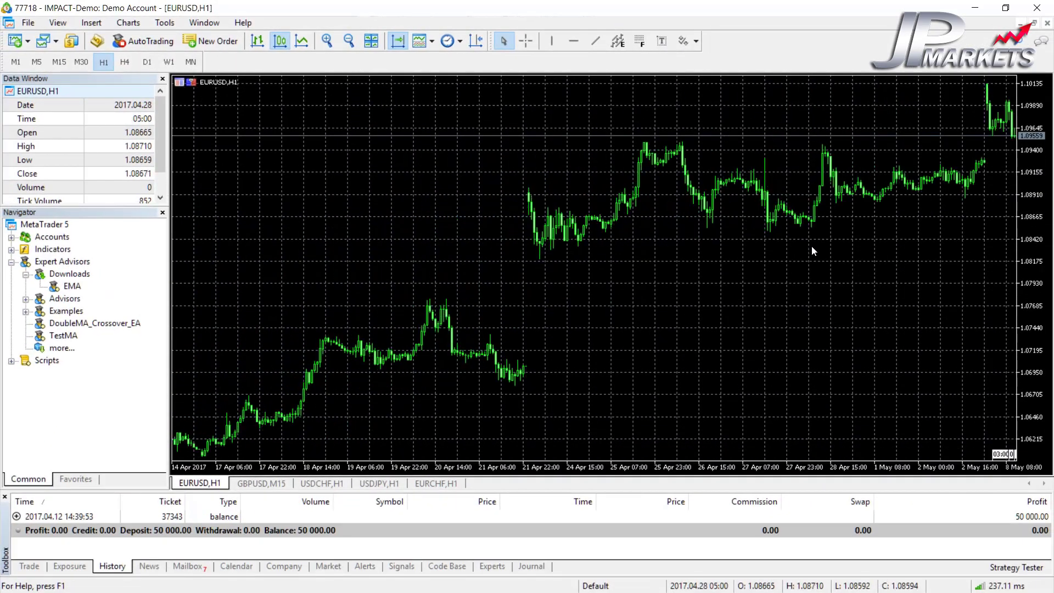
left_click_drag(910, 280, 907, 278)
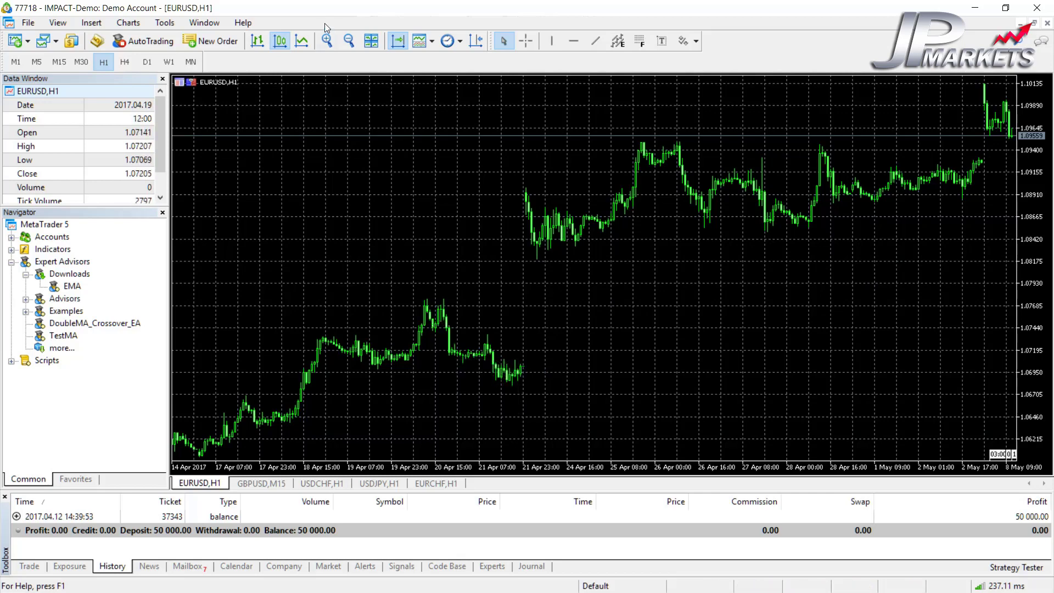
- Zoom the chart in and out while panning across its history toward the latest bars
left_click(327, 40)
left_click_drag(778, 263, 371, 262)
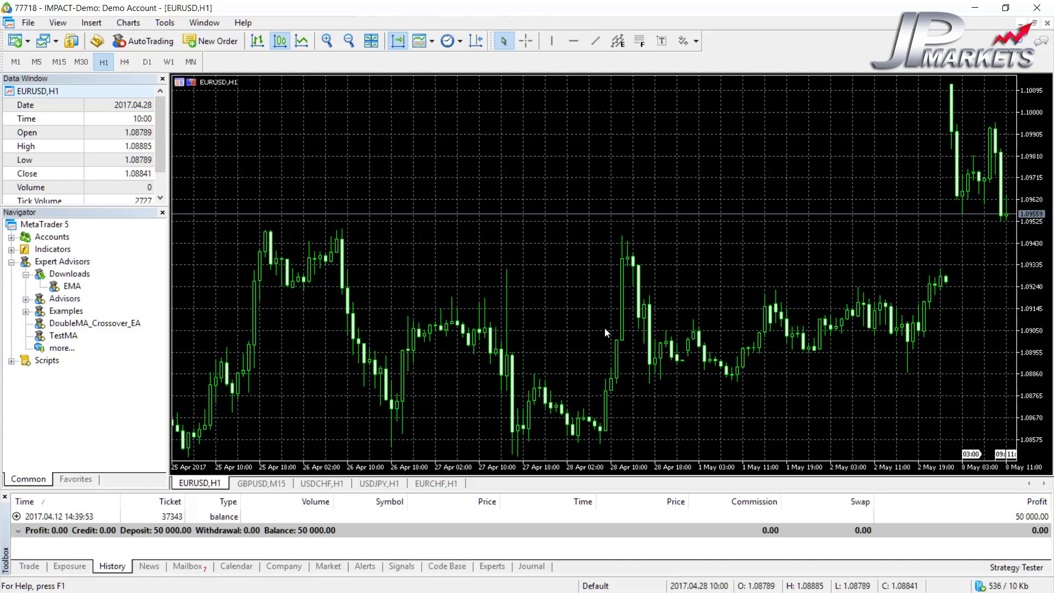
left_click(330, 43)
left_click_drag(809, 322, 361, 292)
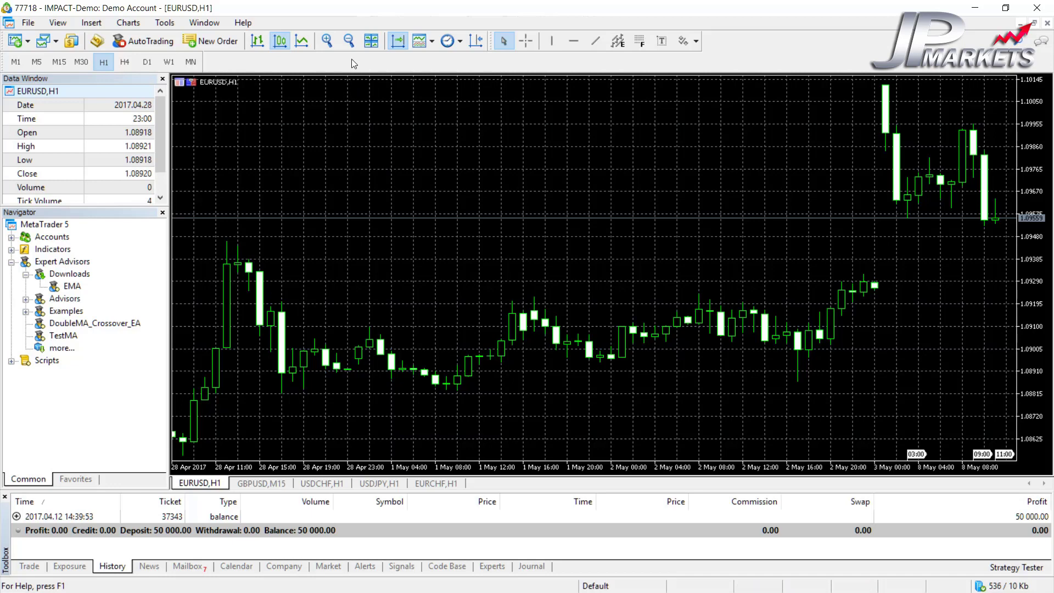
left_click(350, 42)
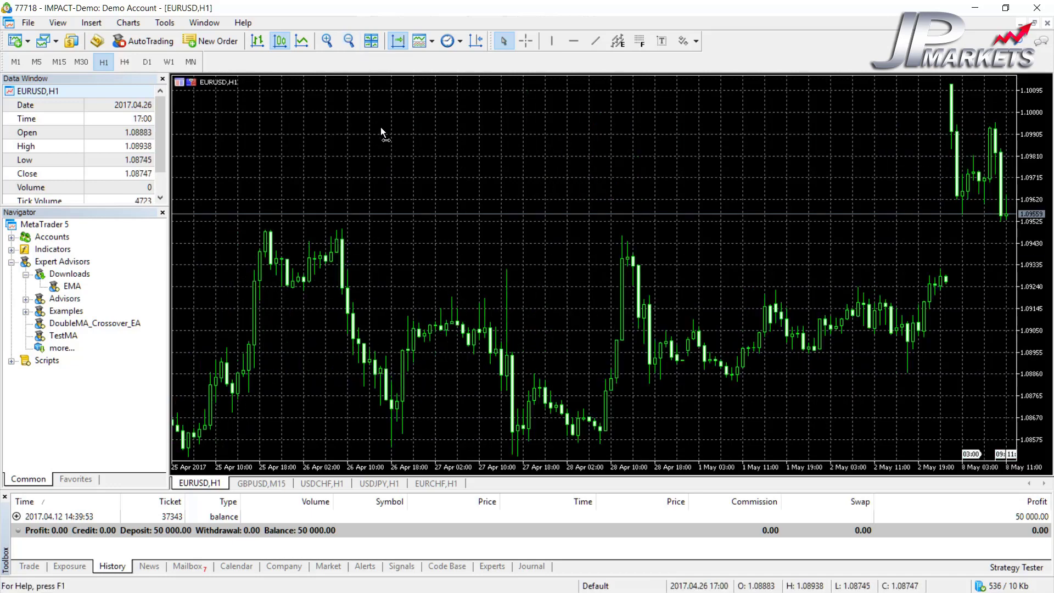
left_click_drag(380, 132, 324, 136)
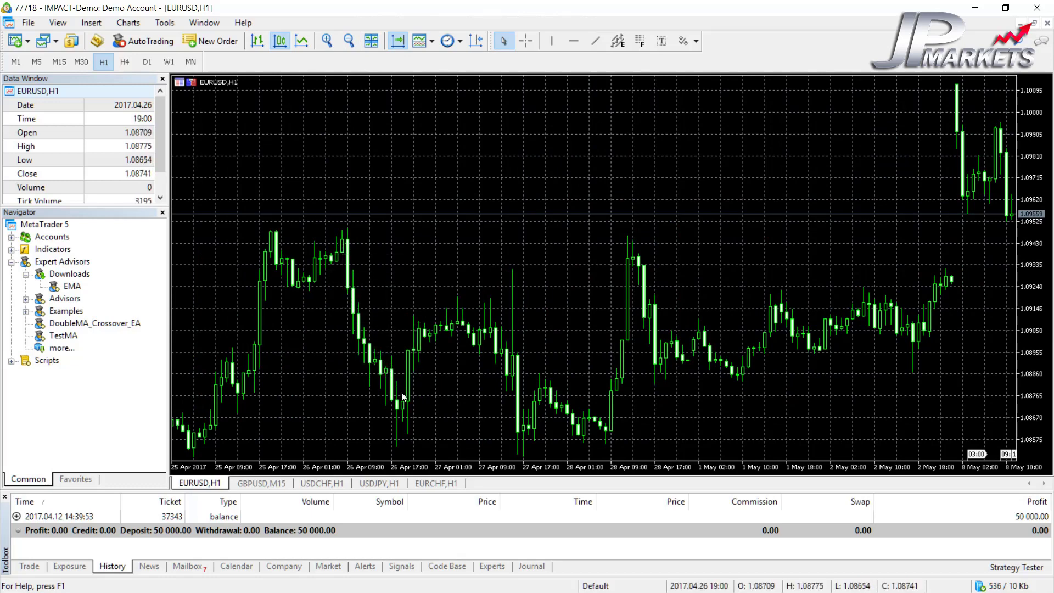
- Tile the charts, close EURCHF, USDJPY and USDCHF, then re-tile EURUSD beside GBPUSD
left_click(371, 41)
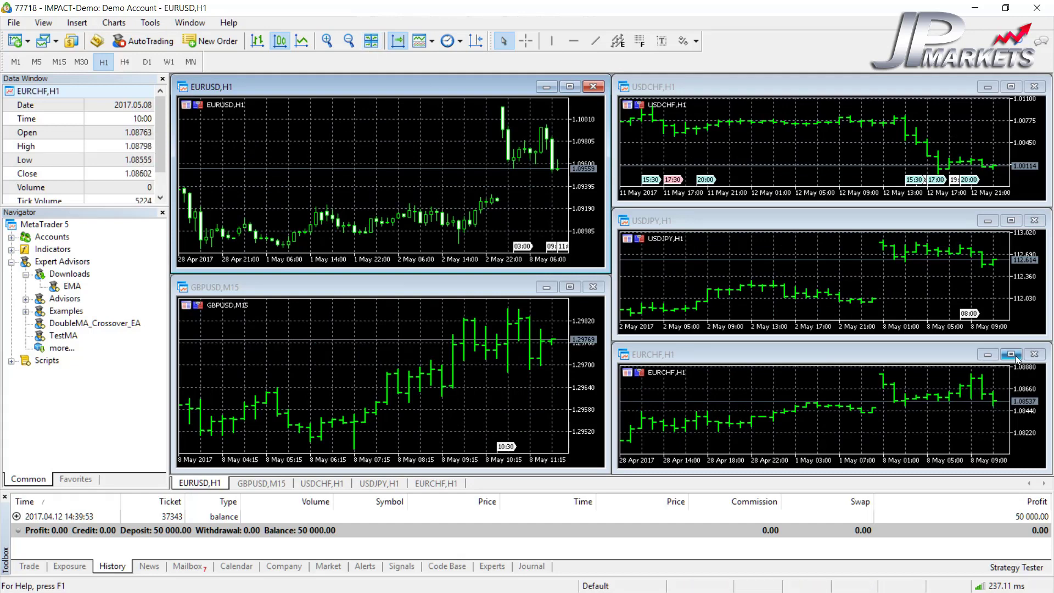
left_click(1035, 355)
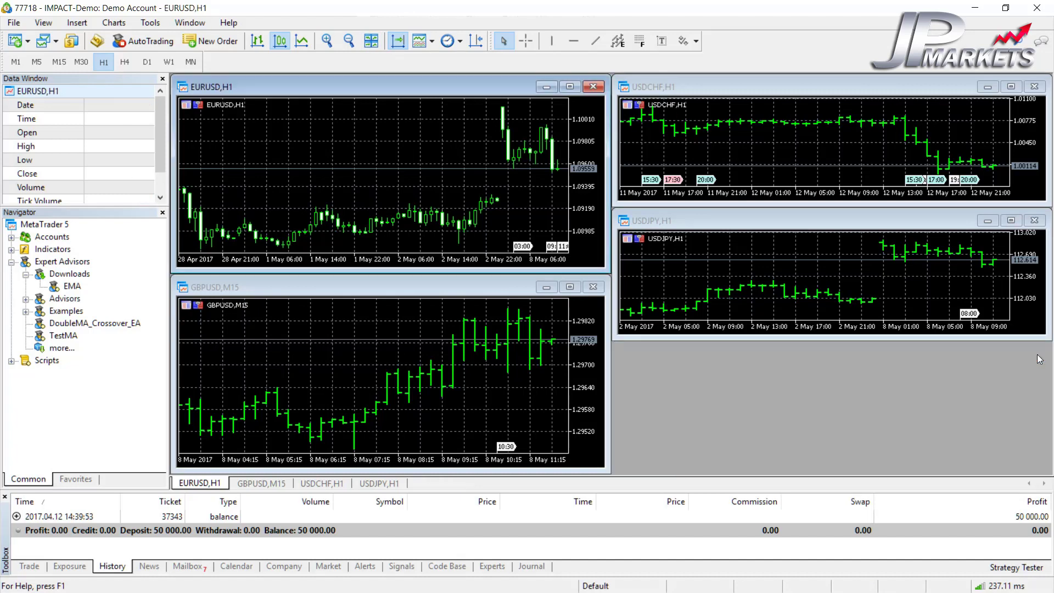
left_click(376, 45)
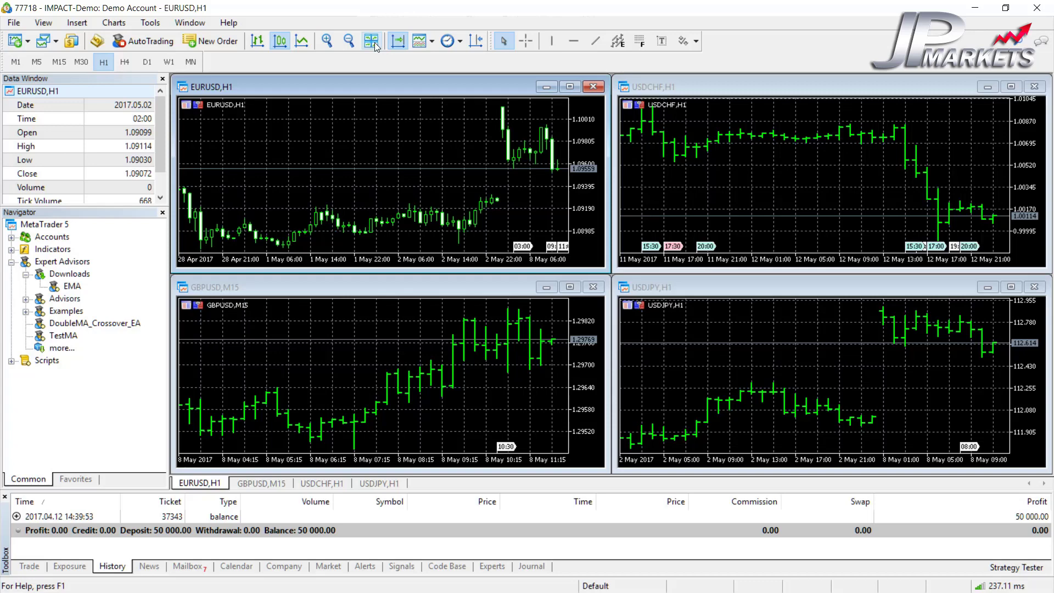
left_click(1035, 286)
left_click(1035, 86)
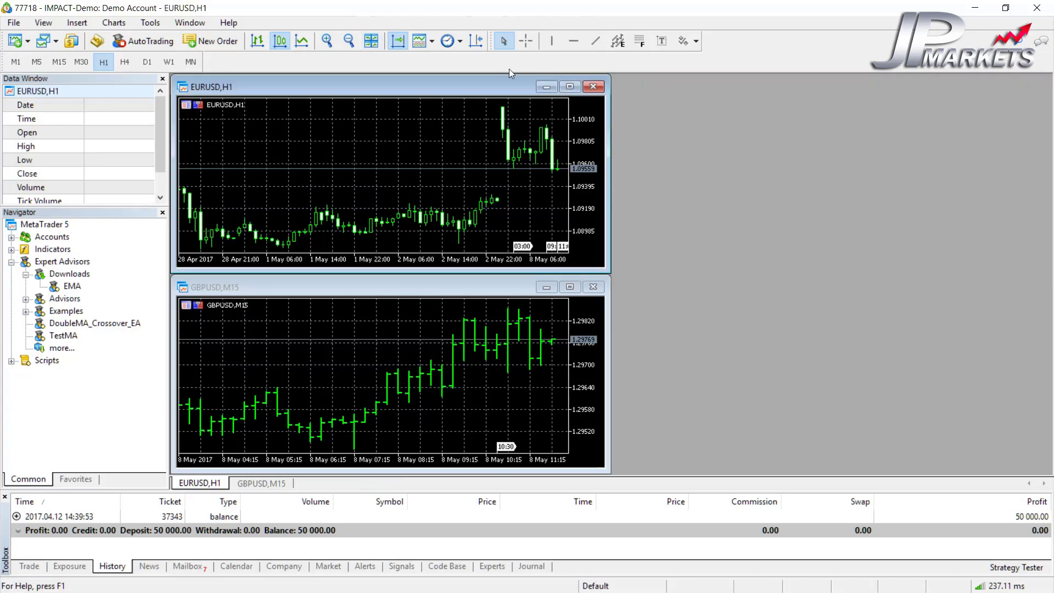
left_click(375, 41)
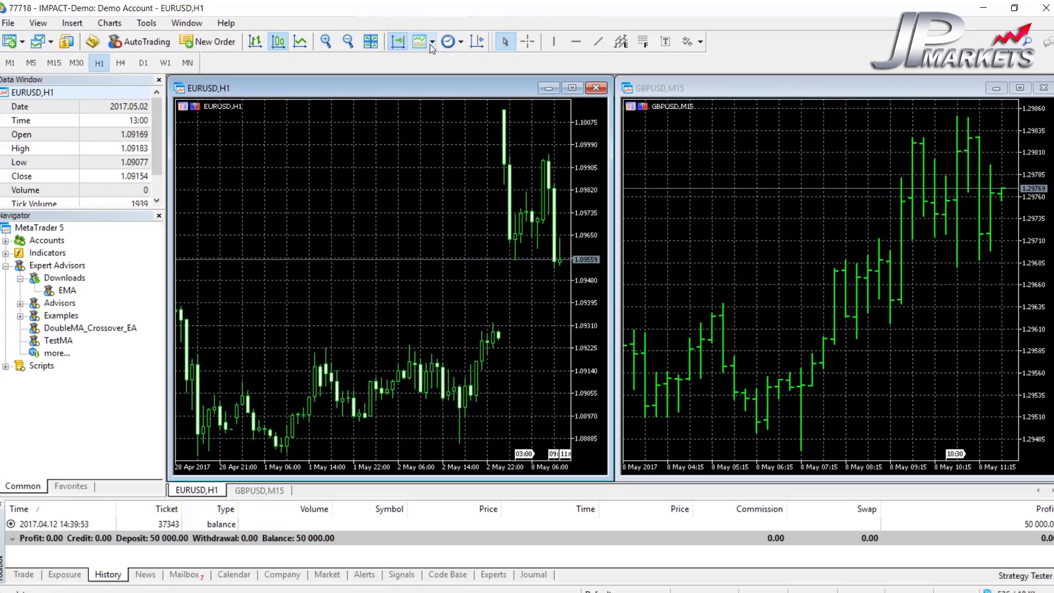
- Apply the aaaBank white template to EURUSD and maximize its chart, then open and cancel New Order
left_click(452, 72)
left_click(446, 110)
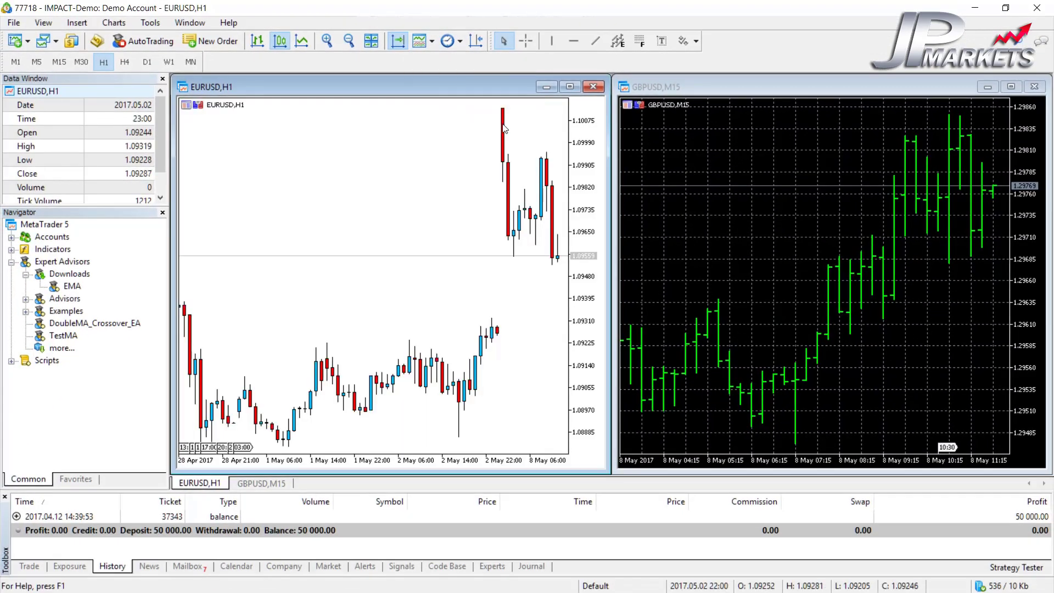
left_click(569, 86)
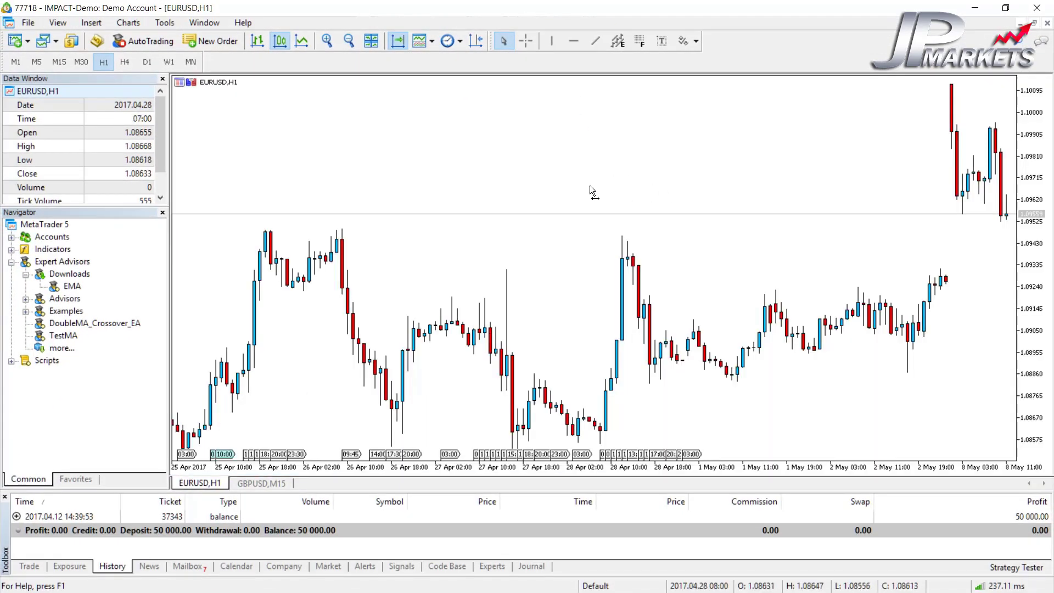
scroll(582, 190, "left", 1)
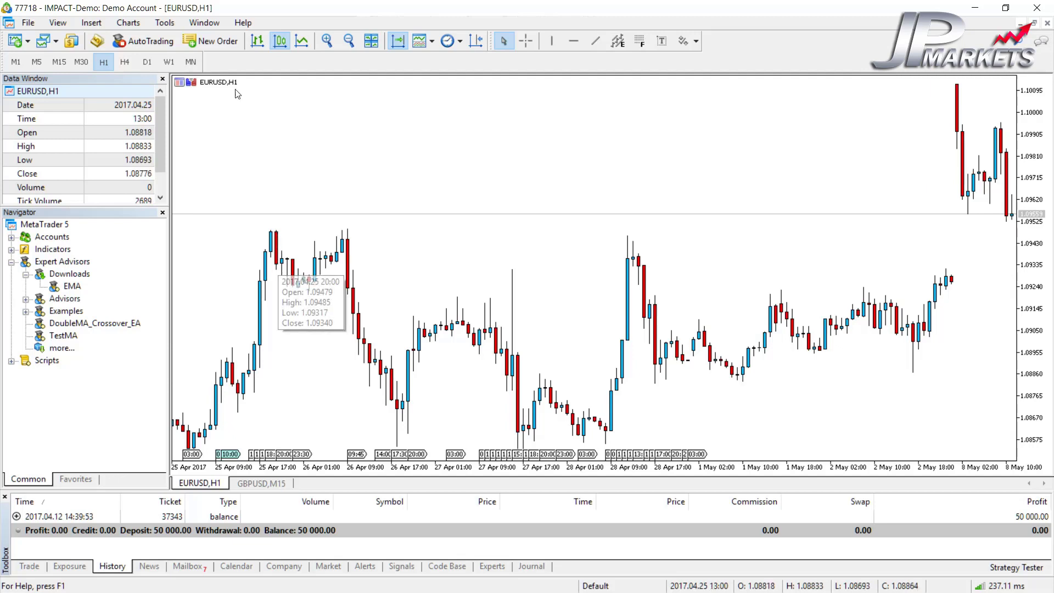
left_click(212, 43)
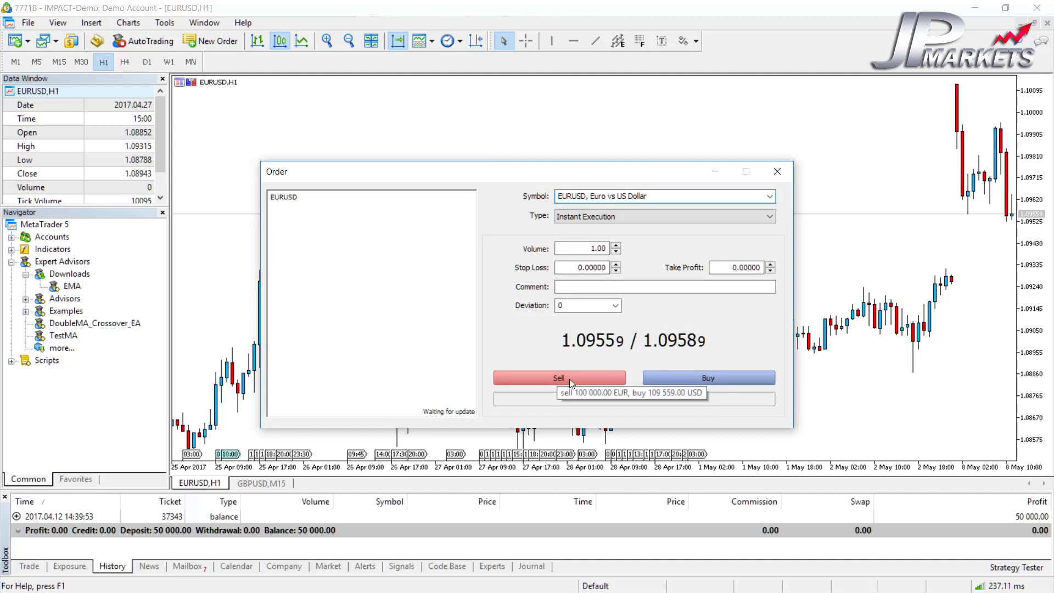
left_click(778, 172)
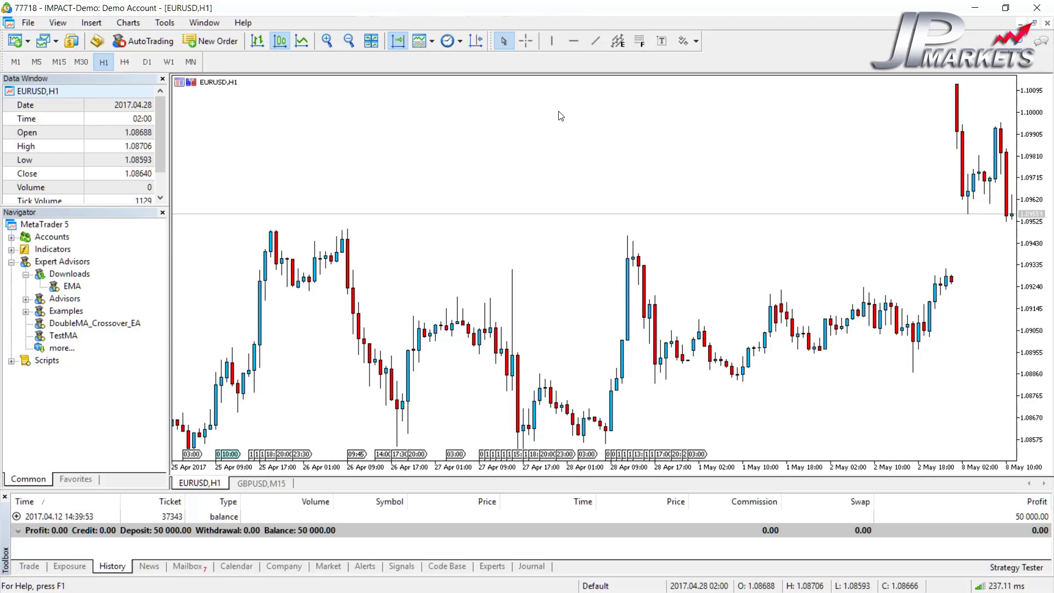
left_click(18, 44)
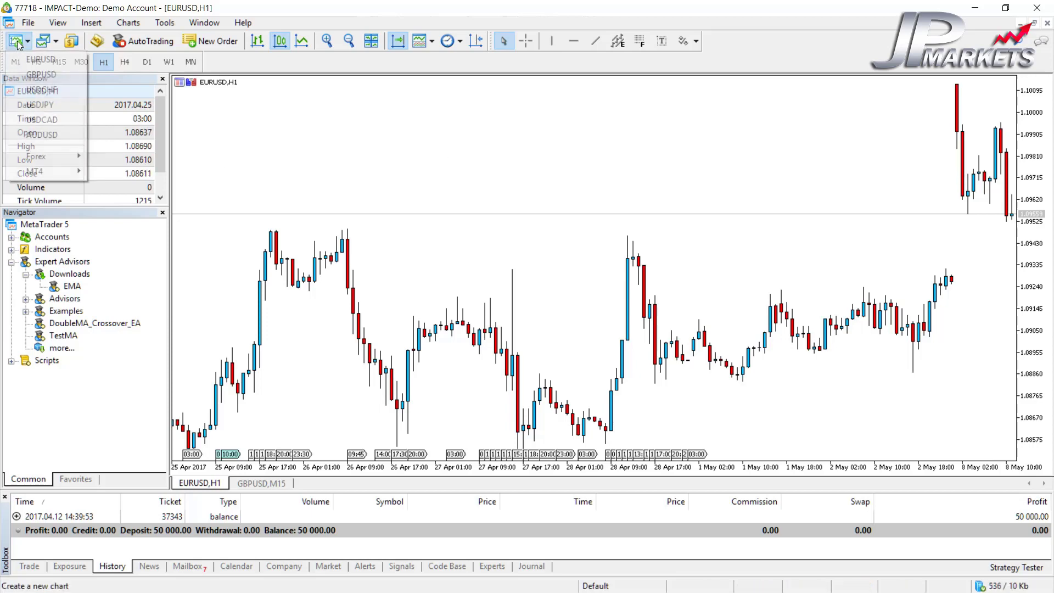
left_click(36, 74)
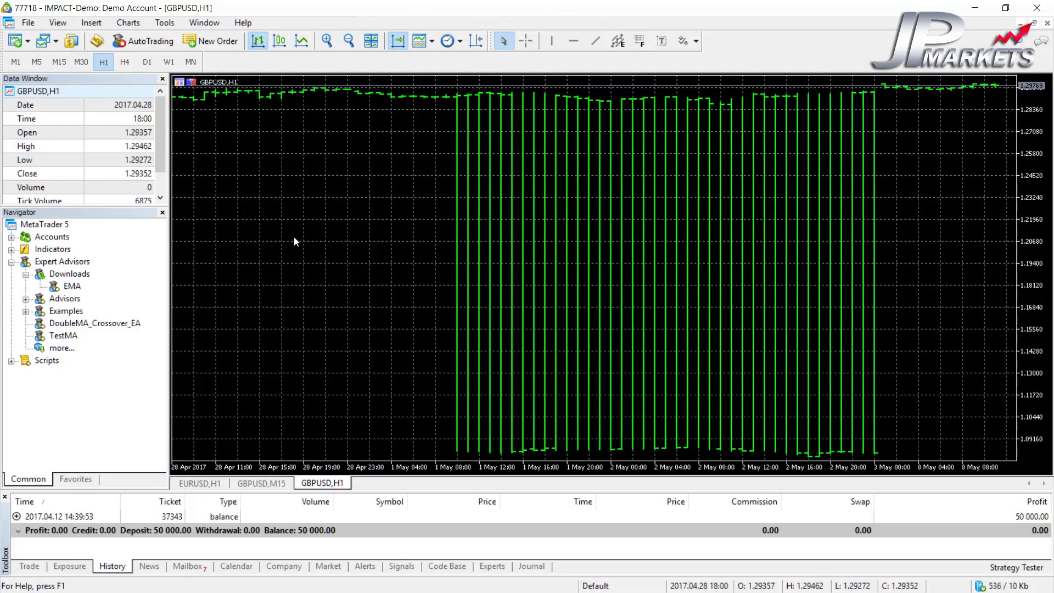
left_click(146, 61)
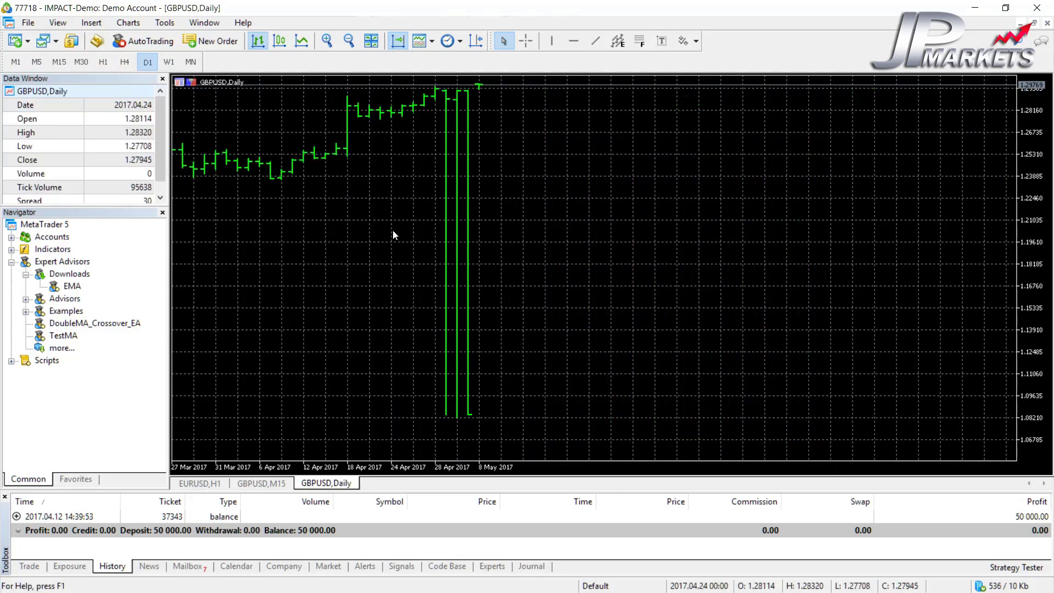
left_click(422, 41)
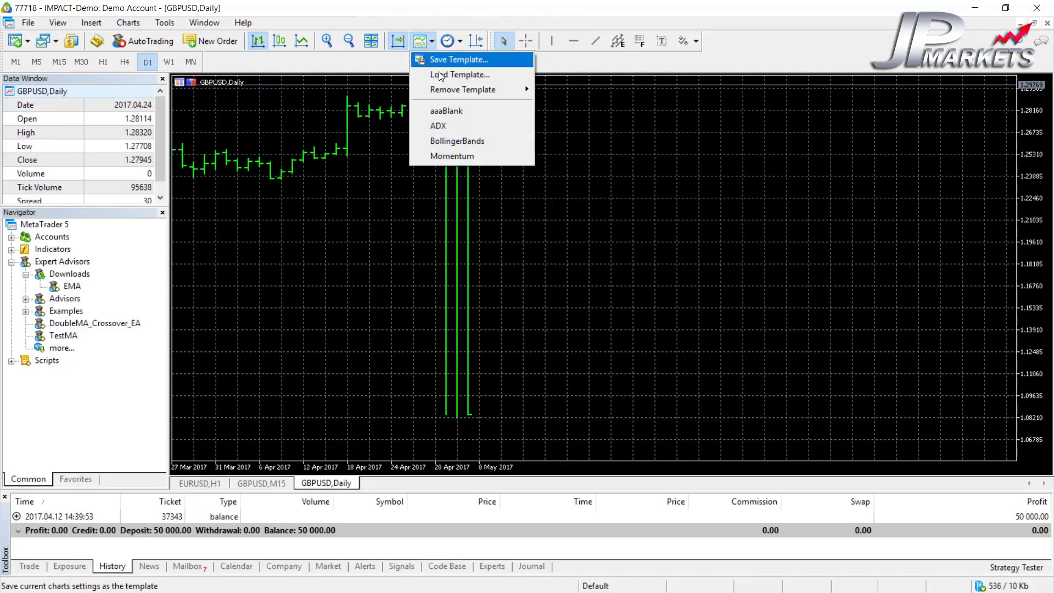
left_click(447, 112)
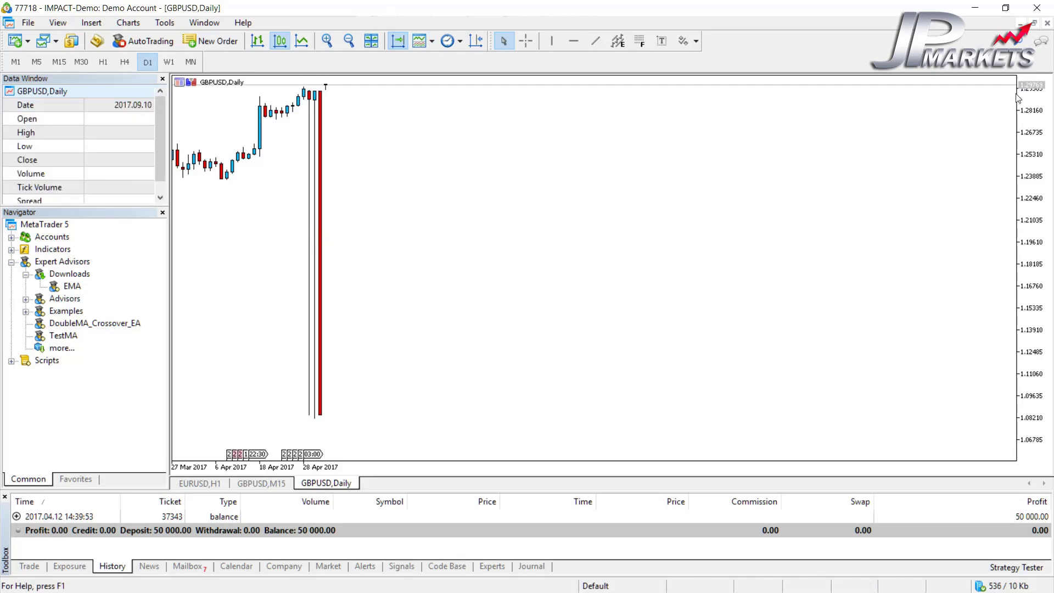
left_click(1048, 23)
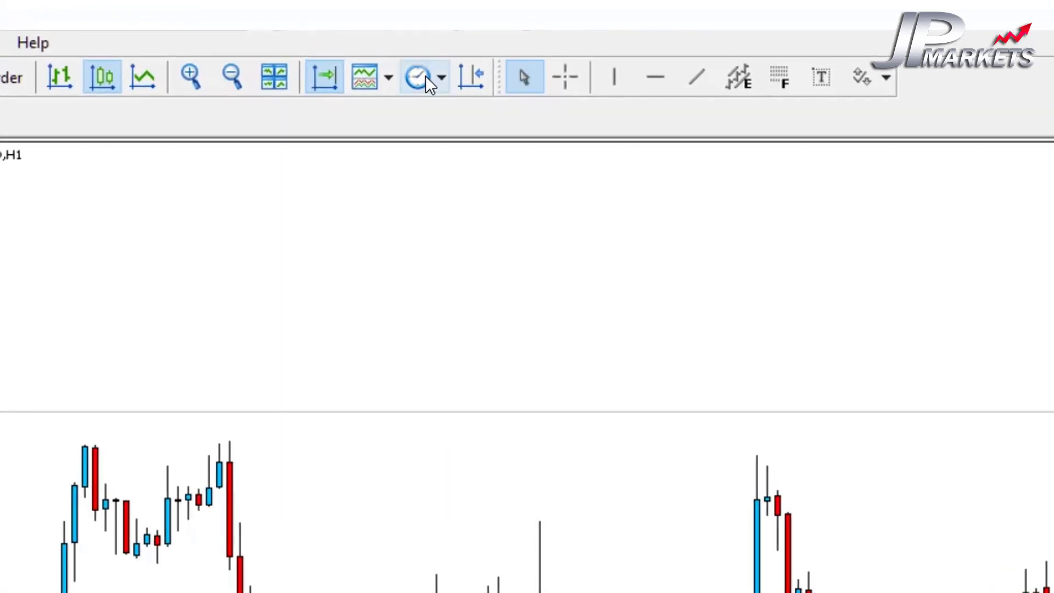
- Switch the EURUSD chart timeframe to M15, then to M30
left_click(426, 76)
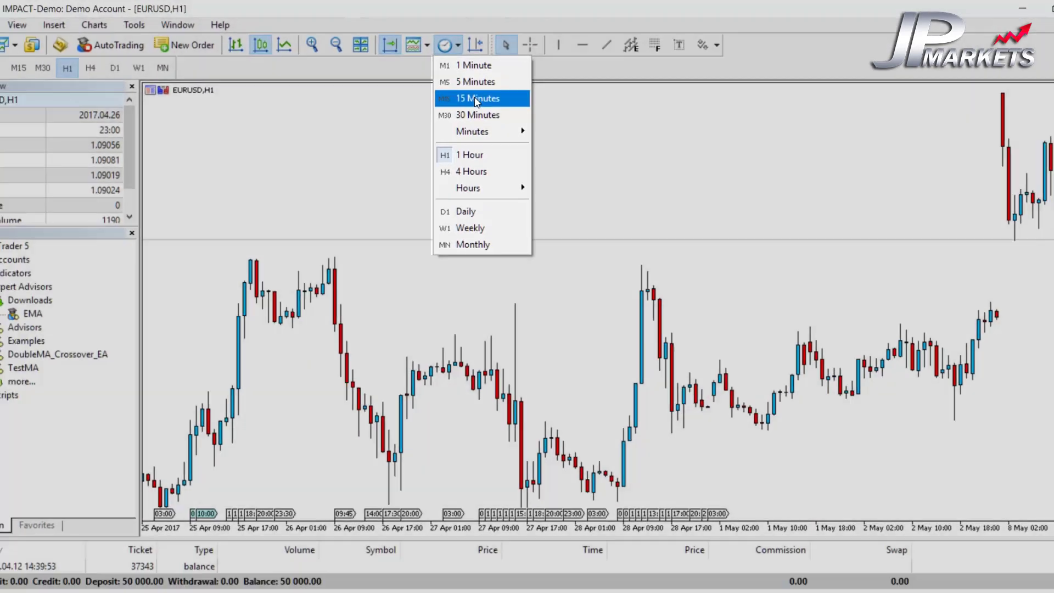
left_click(471, 168)
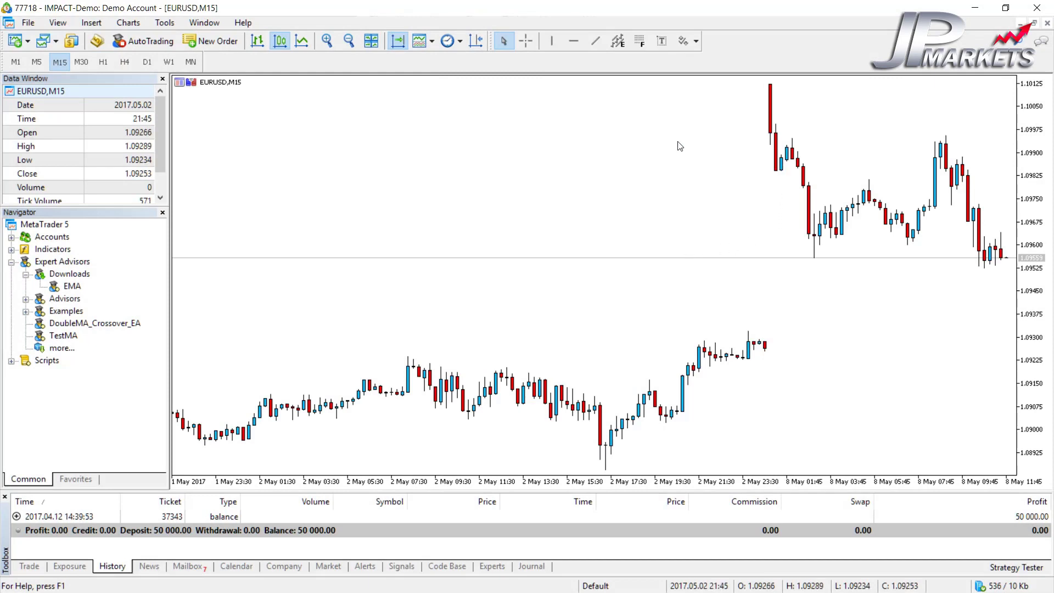
left_click(461, 41)
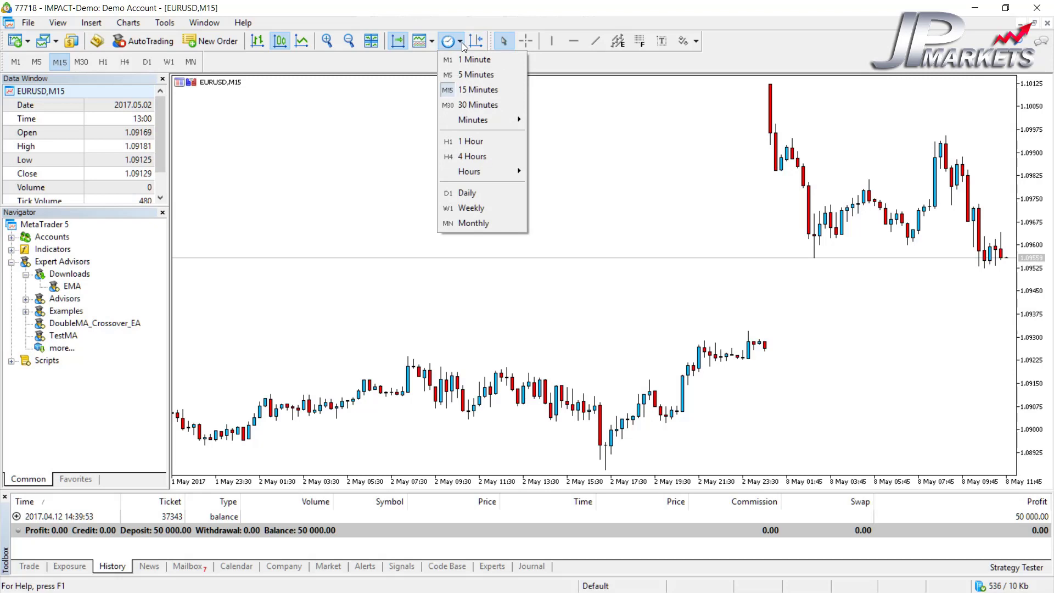
left_click(480, 105)
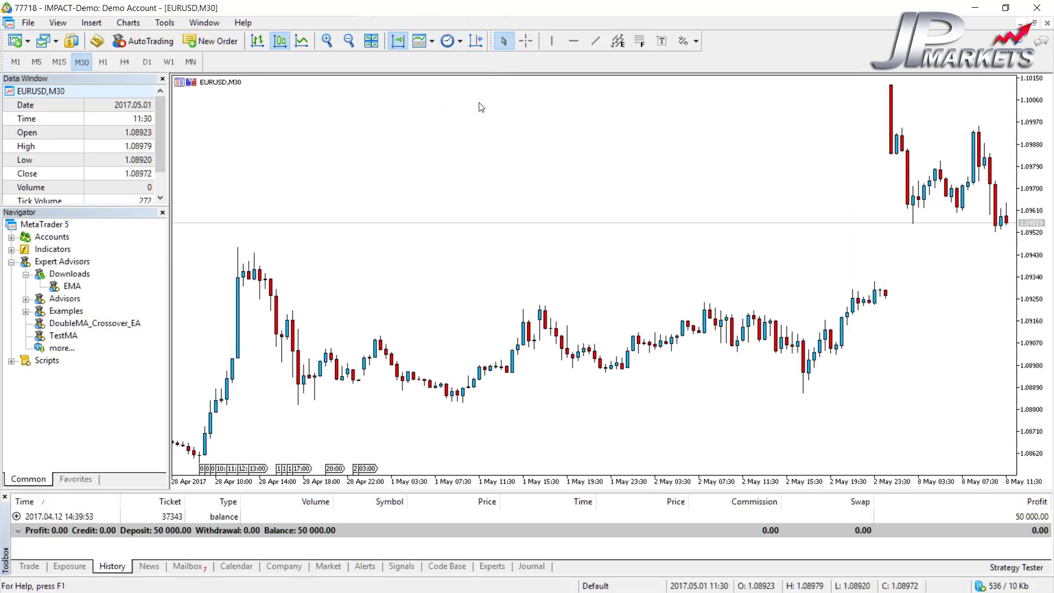
mouse_move(894, 160)
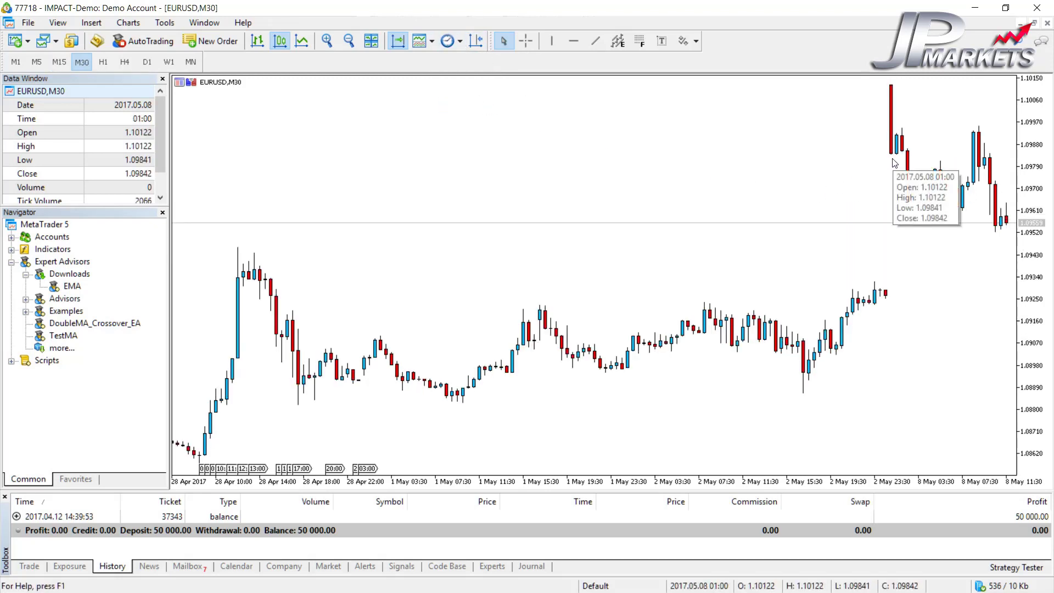
left_click(460, 42)
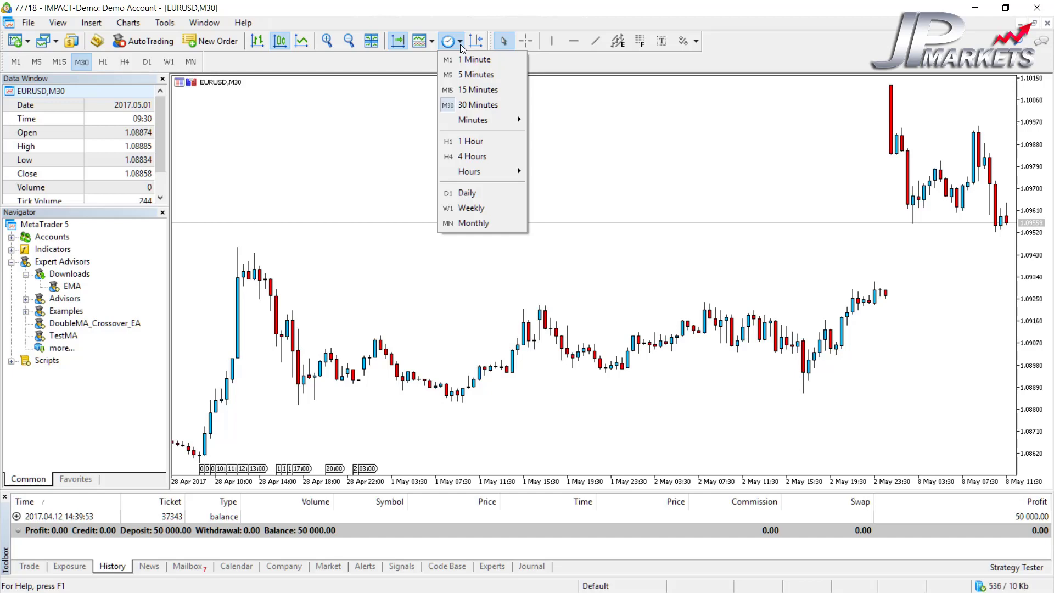
left_click(461, 44)
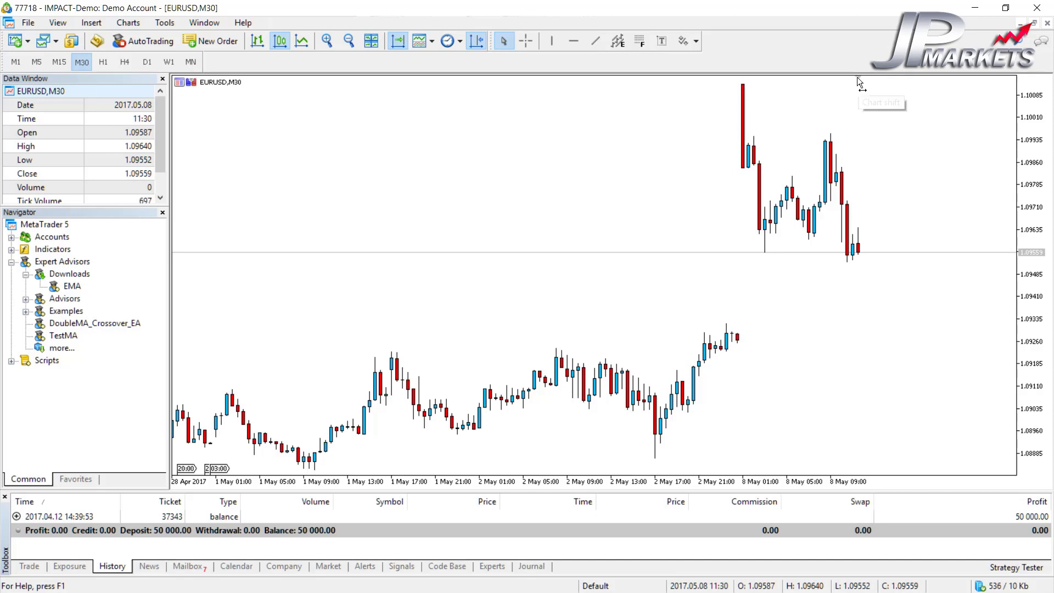
mouse_move(858, 77)
left_mouse_down()
mouse_move(954, 92)
mouse_move(839, 77)
mouse_move(595, 77)
left_mouse_up()
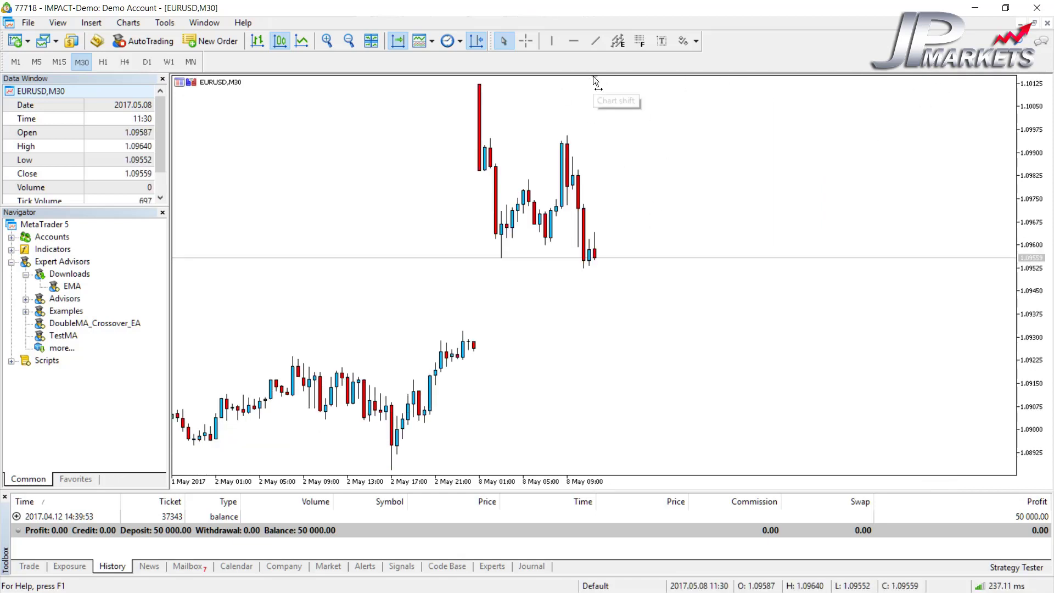
left_click_drag(595, 77, 949, 93)
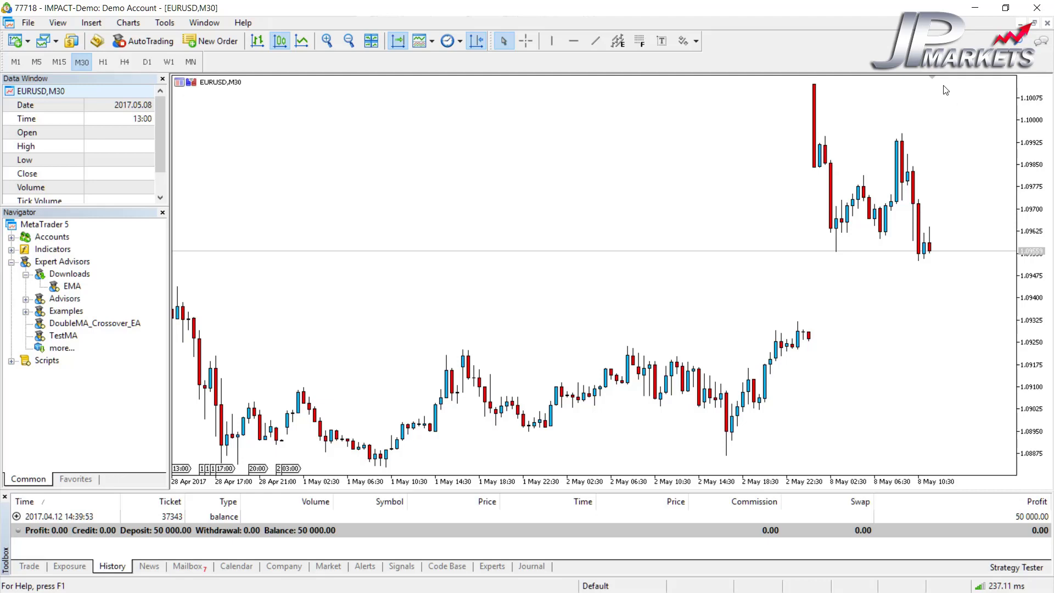
left_click_drag(933, 76, 500, 77)
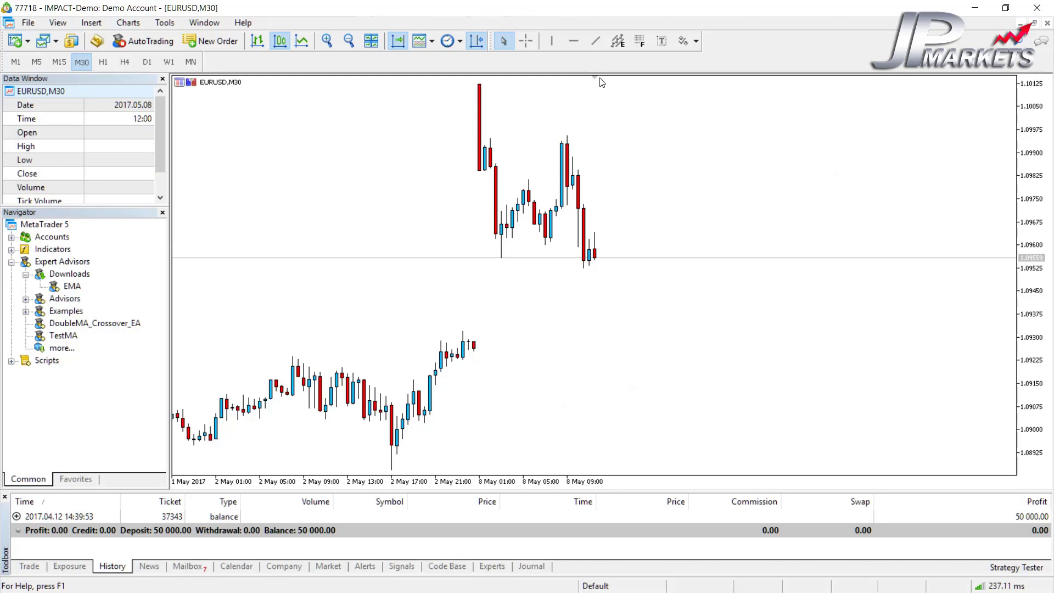
left_click_drag(593, 77, 959, 95)
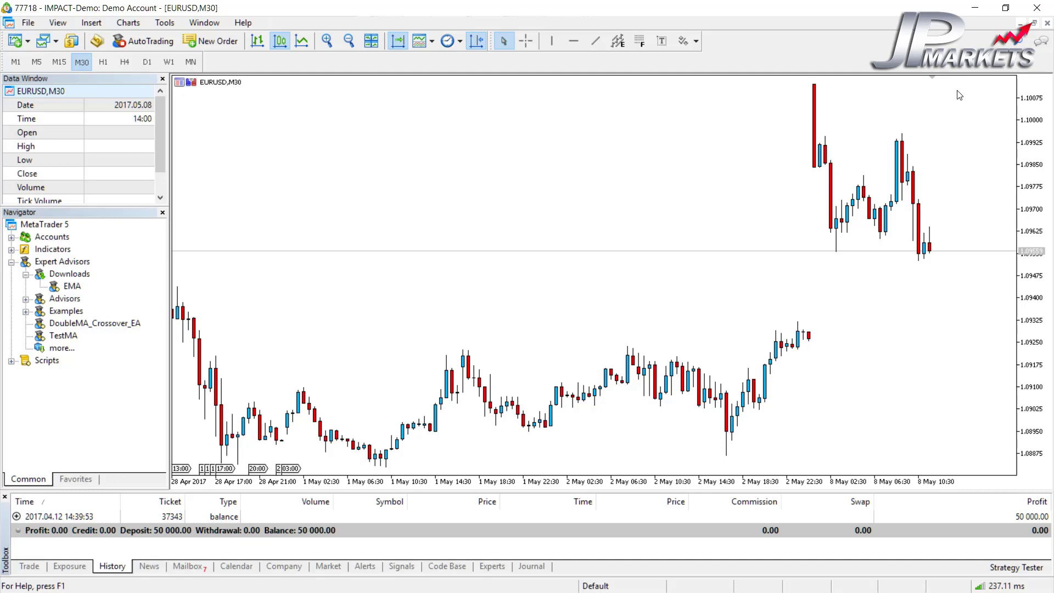
left_click(478, 45)
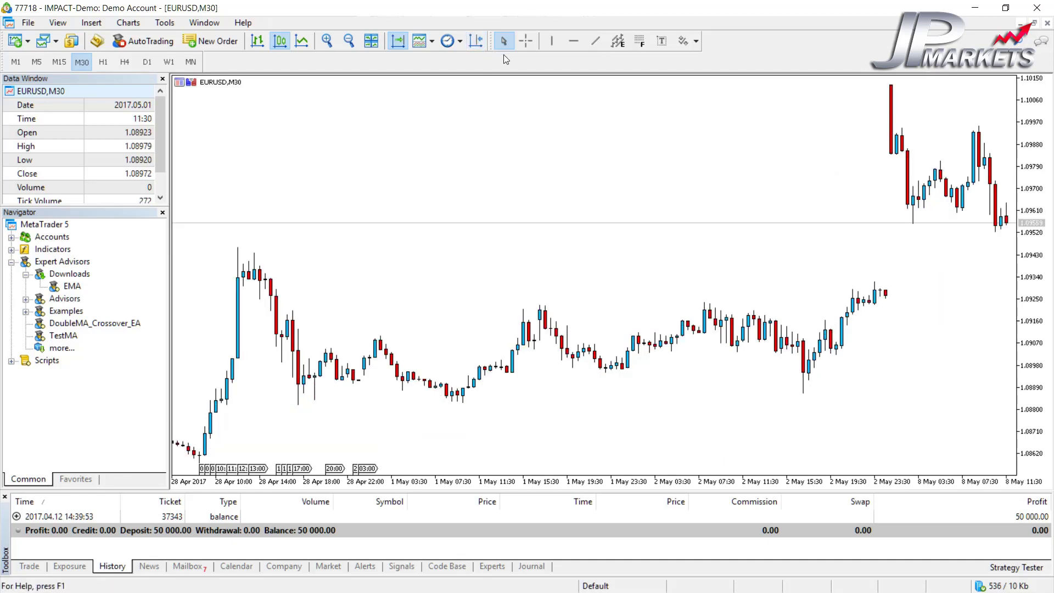